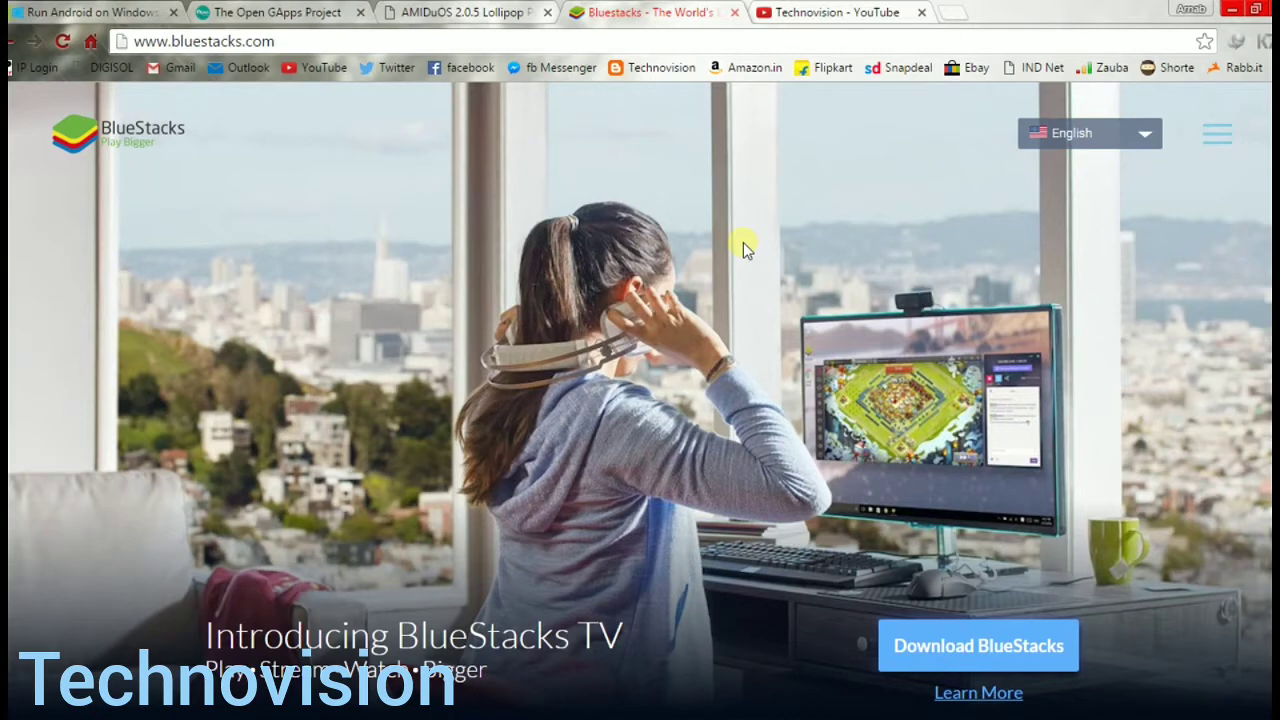
- Move from the official AMIDuOS site to softasm's AMIDuOS 2.0.5 Lollipop Pro (x86x64) page
{"action": "left_click", "coordinate": [85, 12]}
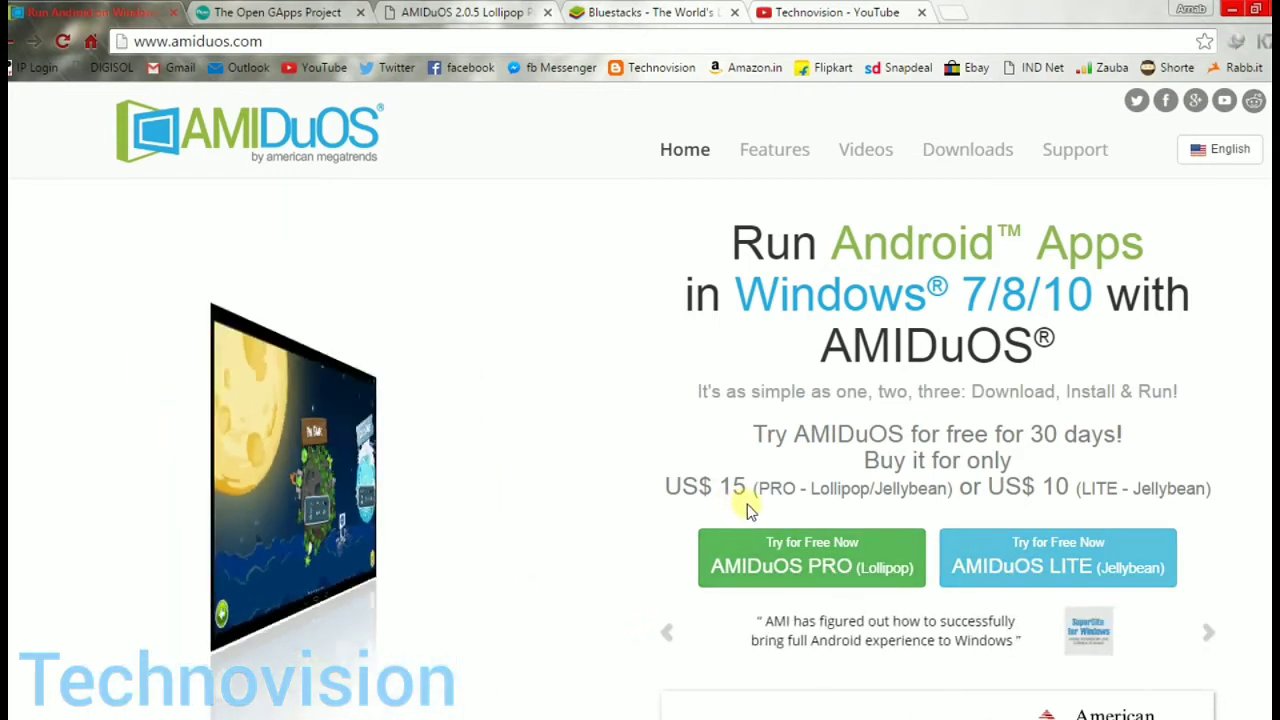
{"action": "left_click", "coordinate": [455, 12]}
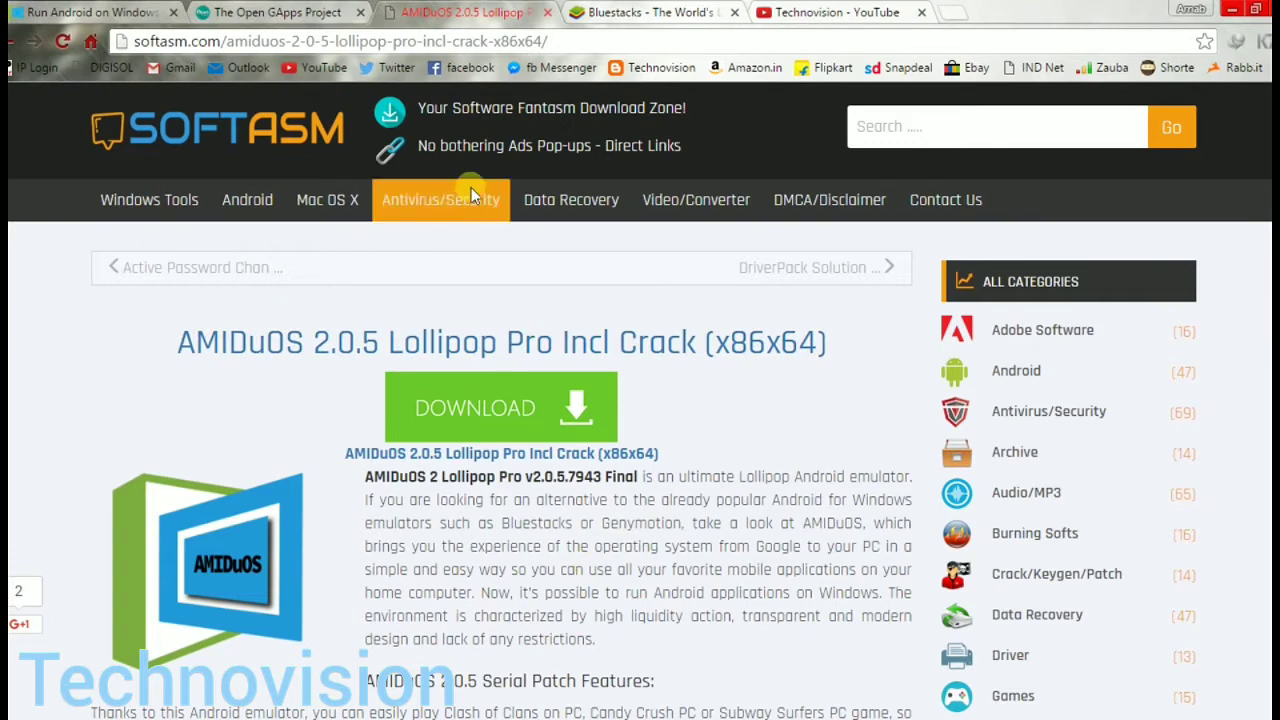
- Clear the desktop and open AmiDuOS-x64-2.0.3.7527.zip in WinRAR
{"action": "left_click", "coordinate": [1230, 10]}
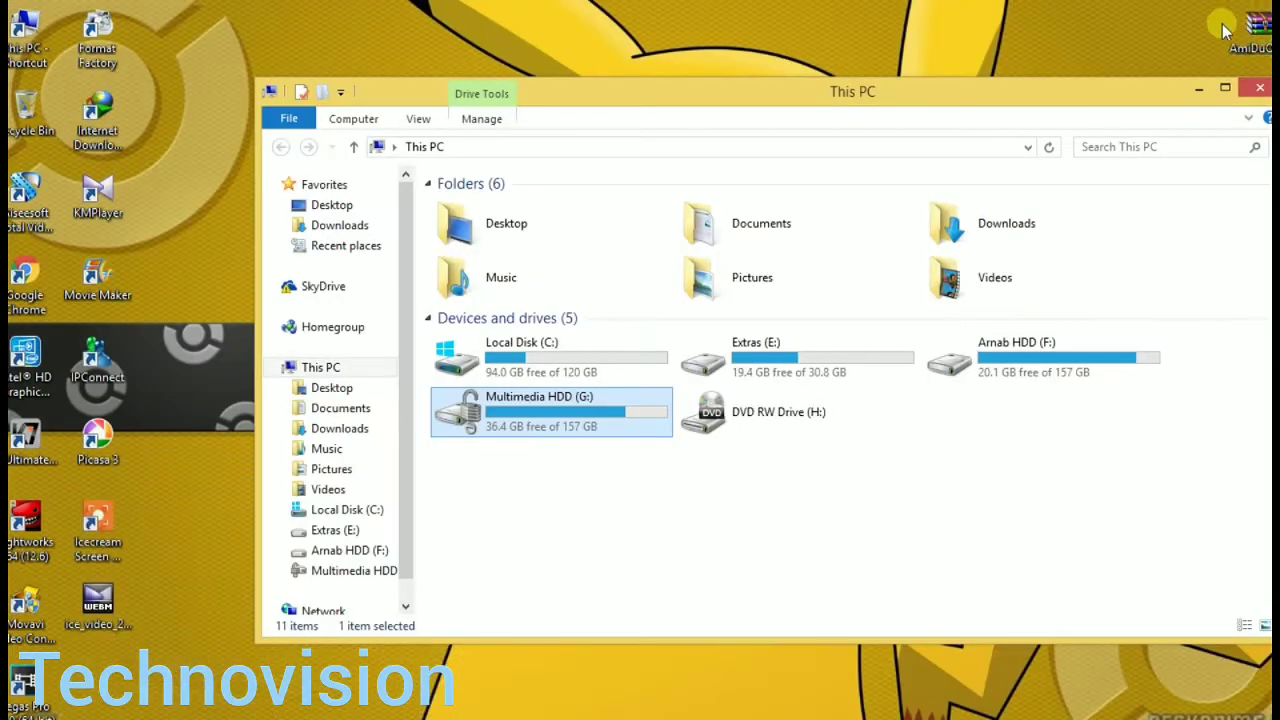
{"action": "left_click", "coordinate": [1259, 88]}
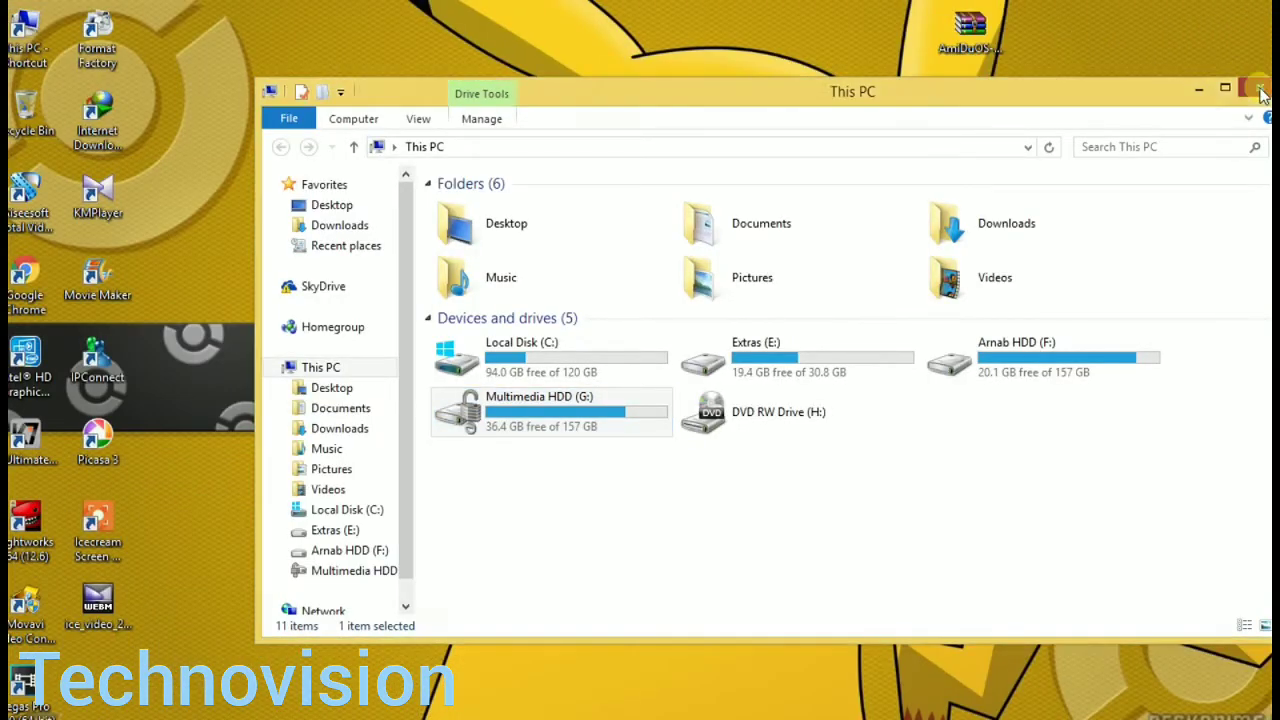
{"action": "left_click_drag", "start_coordinate": [975, 40], "coordinate": [472, 103]}
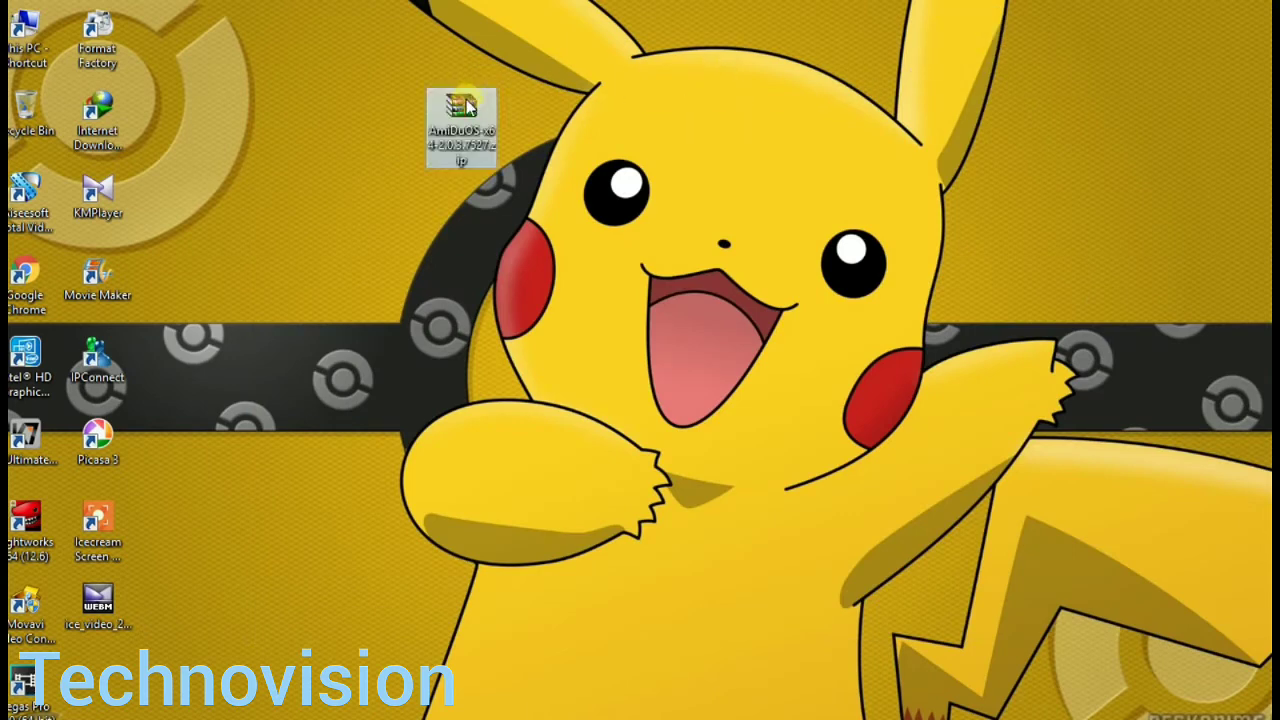
{"action": "double_click", "coordinate": [462, 110]}
{"action": "left_click_drag", "start_coordinate": [389, 65], "coordinate": [568, 57]}
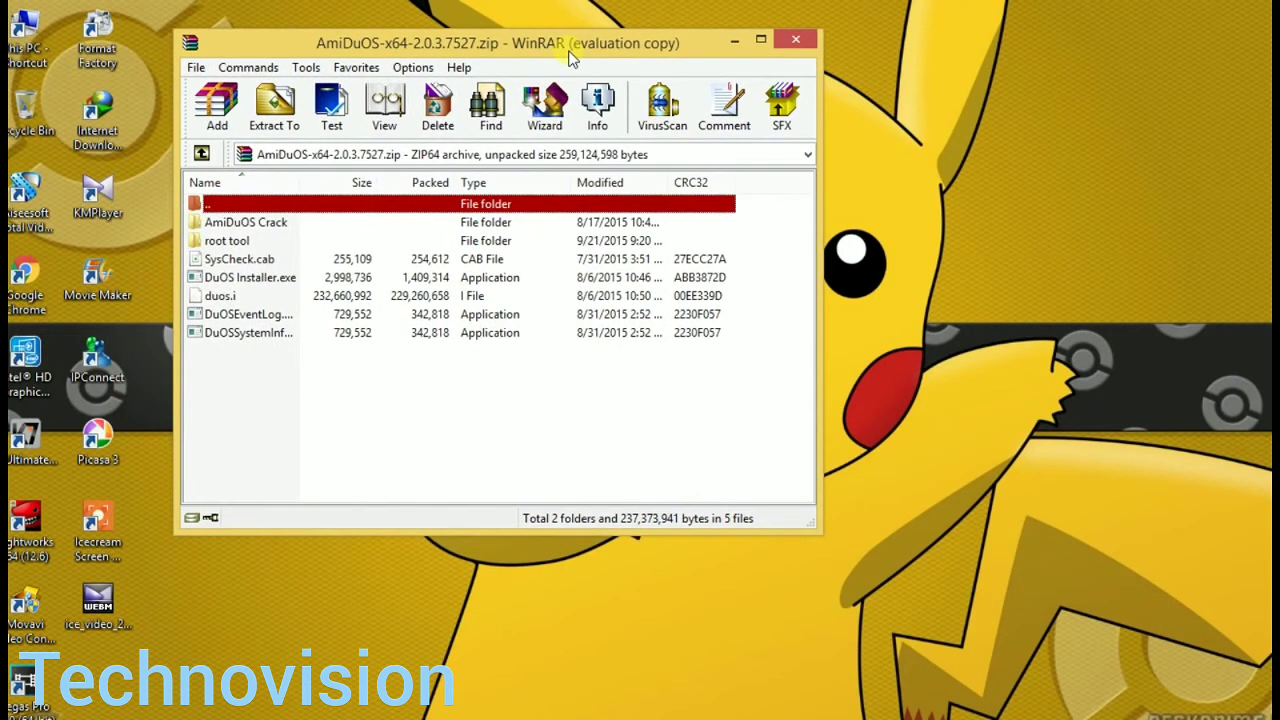
- Run DuOS Installer.exe from the archive to install AMIDuOS
{"action": "left_click", "coordinate": [237, 279]}
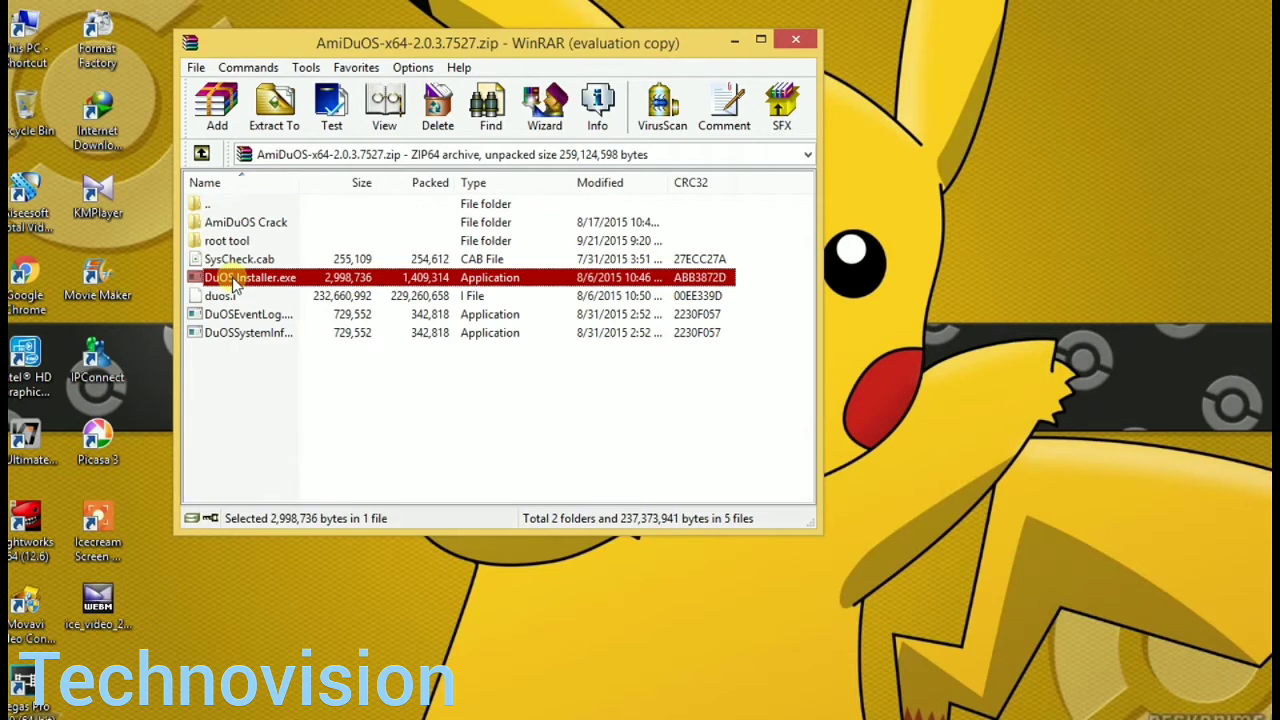
{"action": "double_click", "coordinate": [233, 280]}
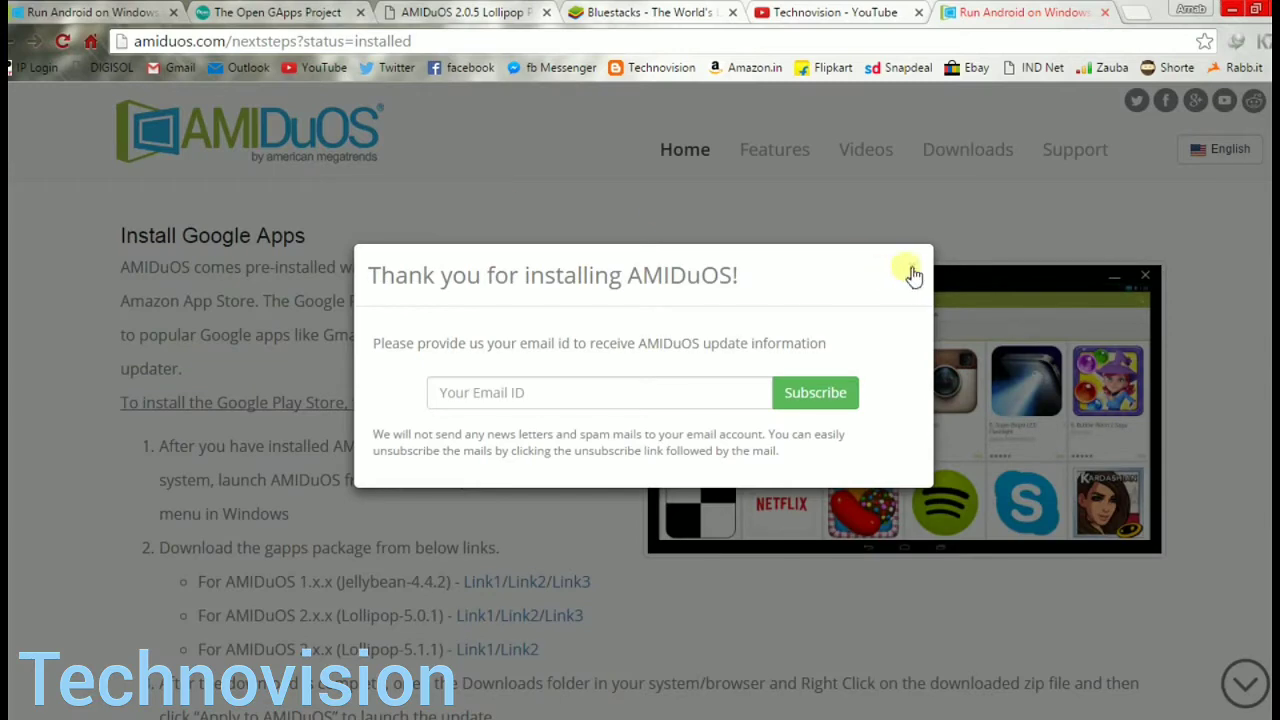
- Dismiss the email subscription pop-up and minimize Chrome to get back to WinRAR
{"action": "left_click", "coordinate": [915, 269]}
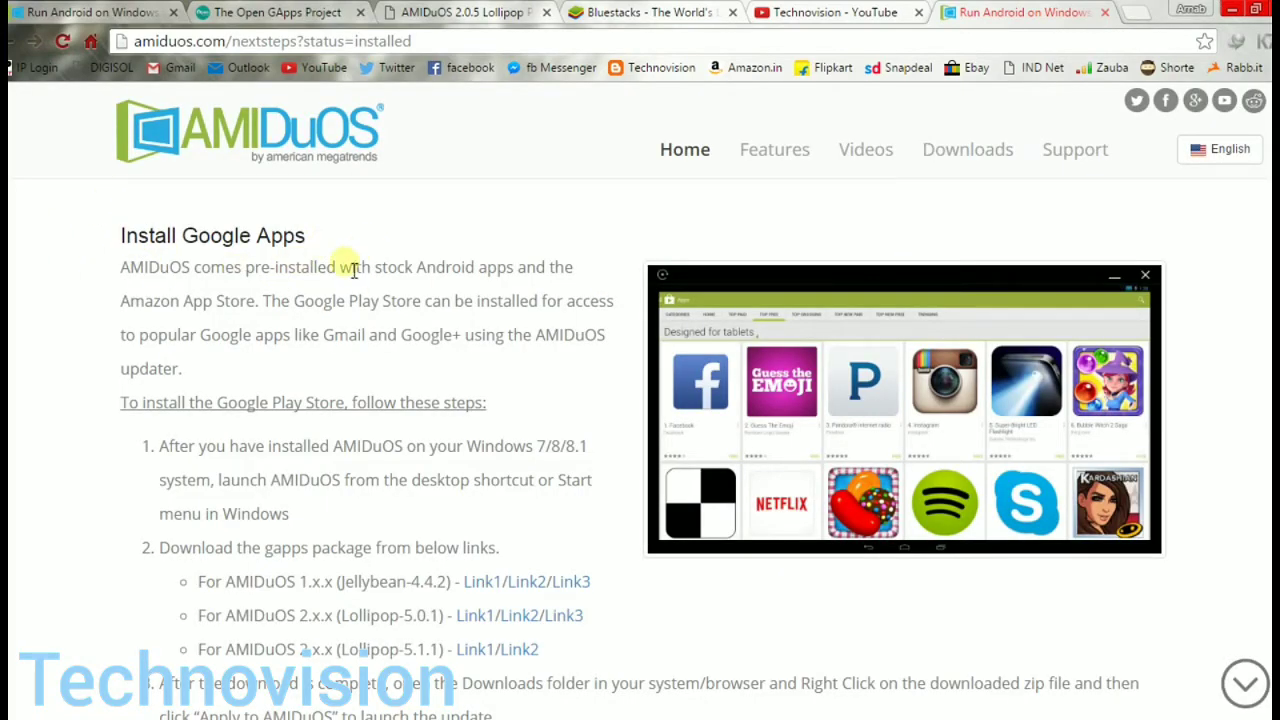
{"action": "left_click", "coordinate": [1235, 14]}
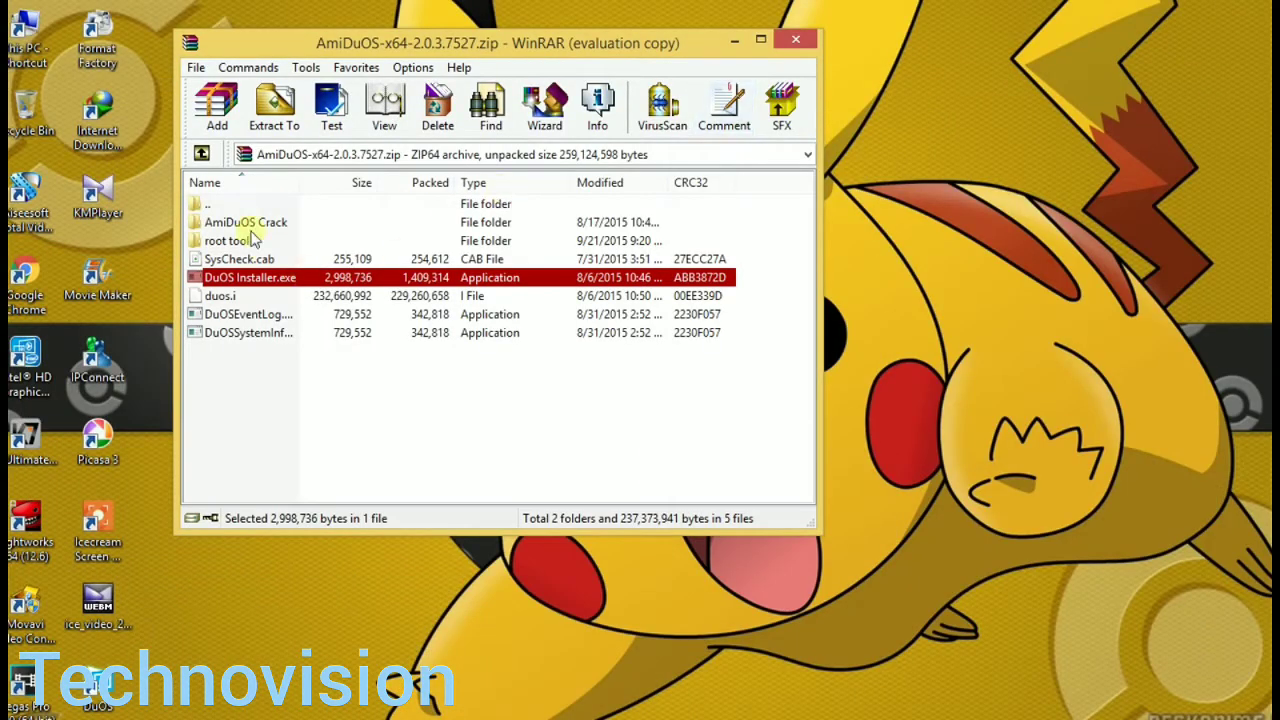
- Open the AmiDuOS Crack folder and C:\Program Files\AMI\DuOS side by side
{"action": "double_click", "coordinate": [252, 224]}
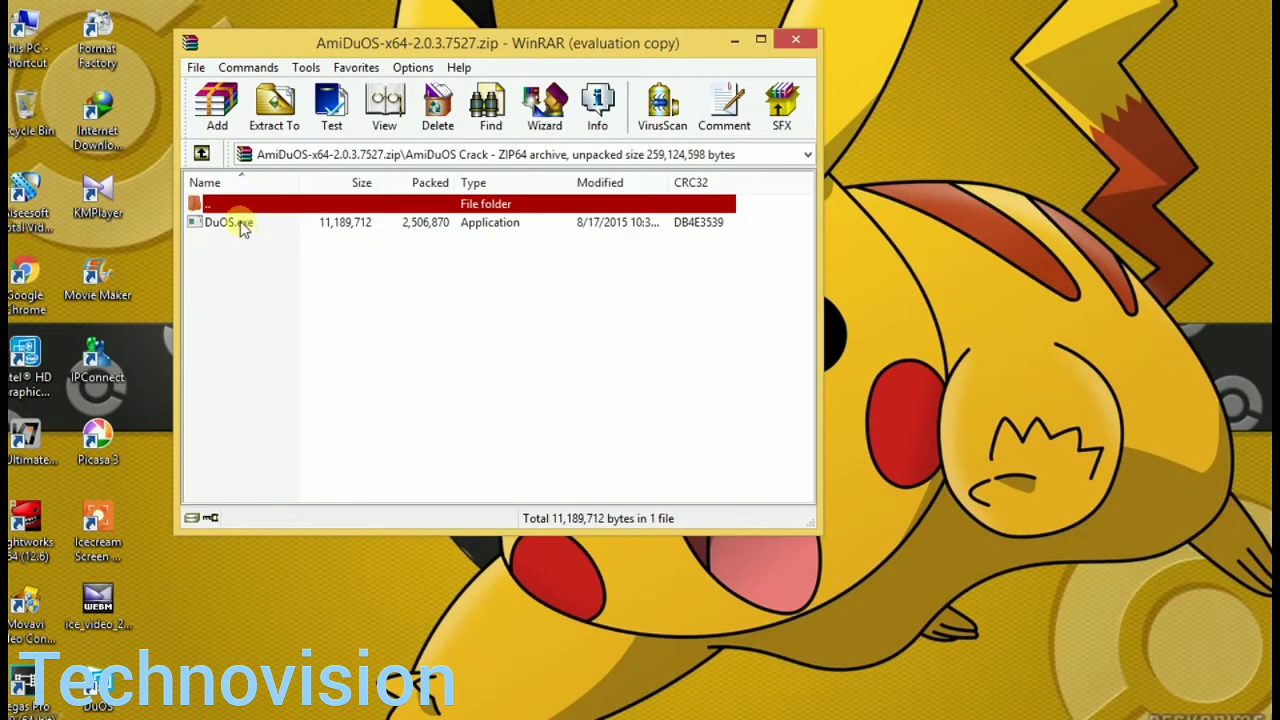
{"action": "double_click", "coordinate": [27, 32]}
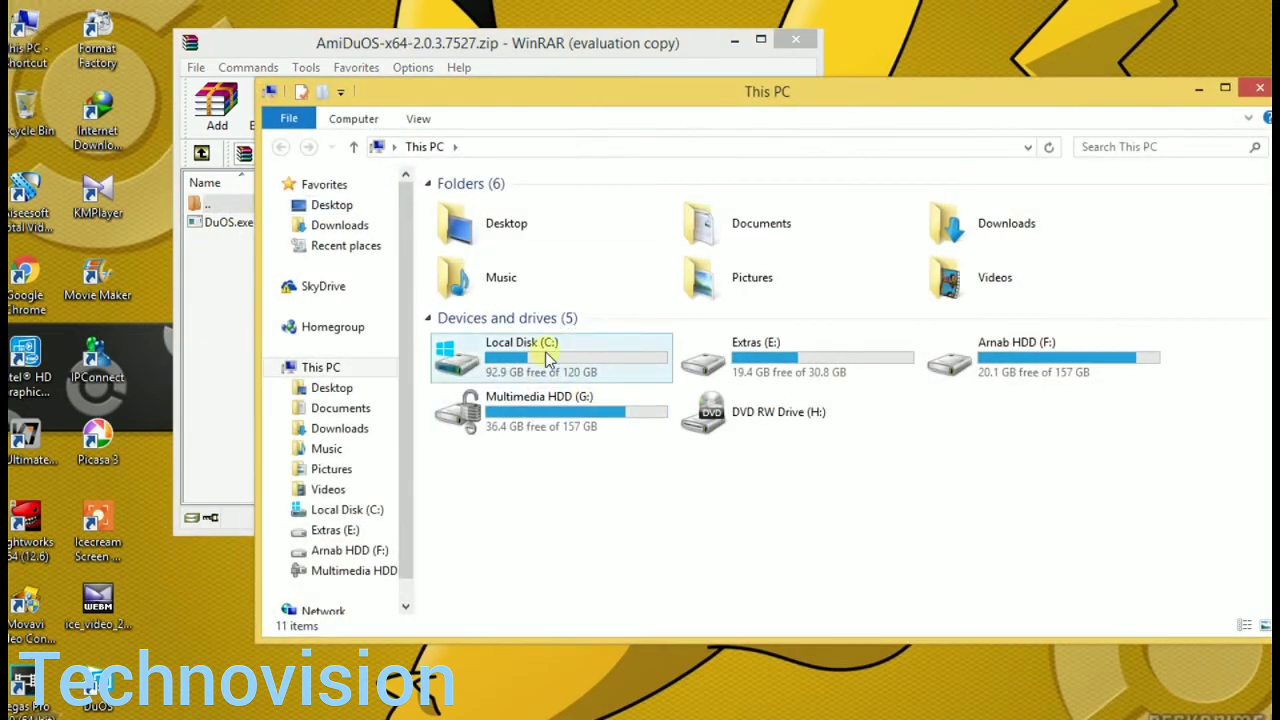
{"action": "double_click", "coordinate": [543, 345]}
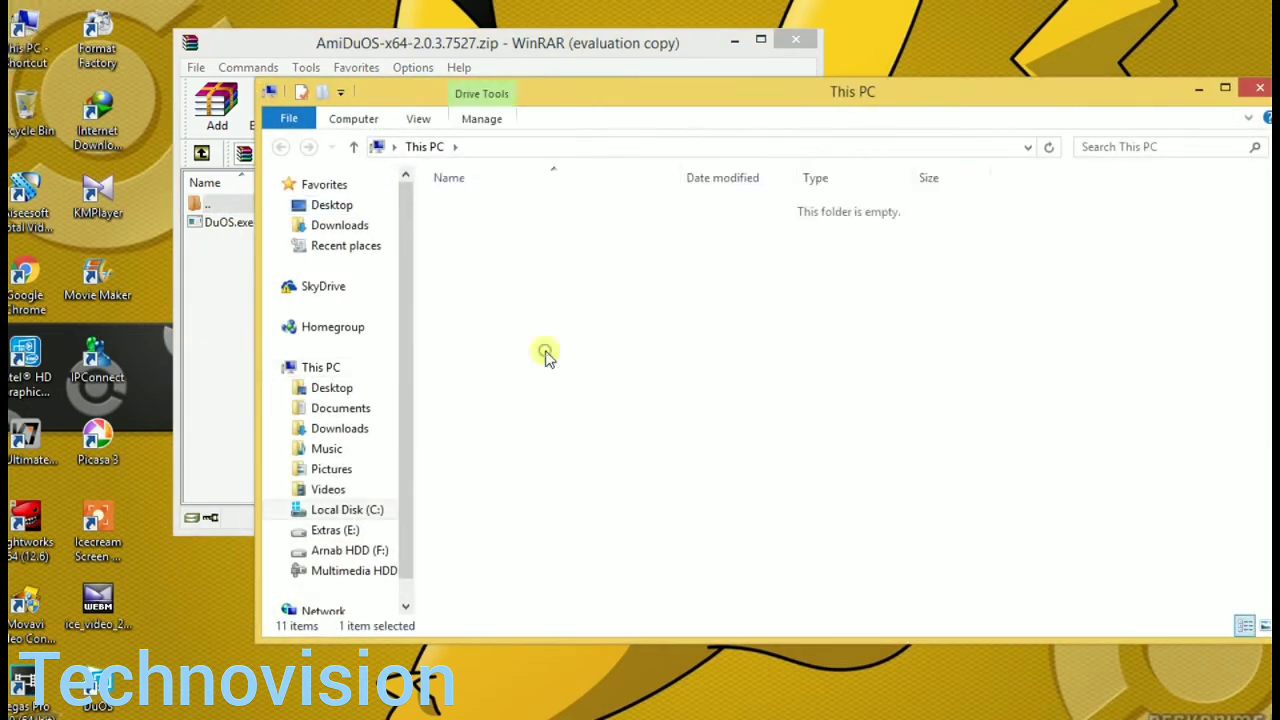
{"action": "double_click", "coordinate": [543, 289]}
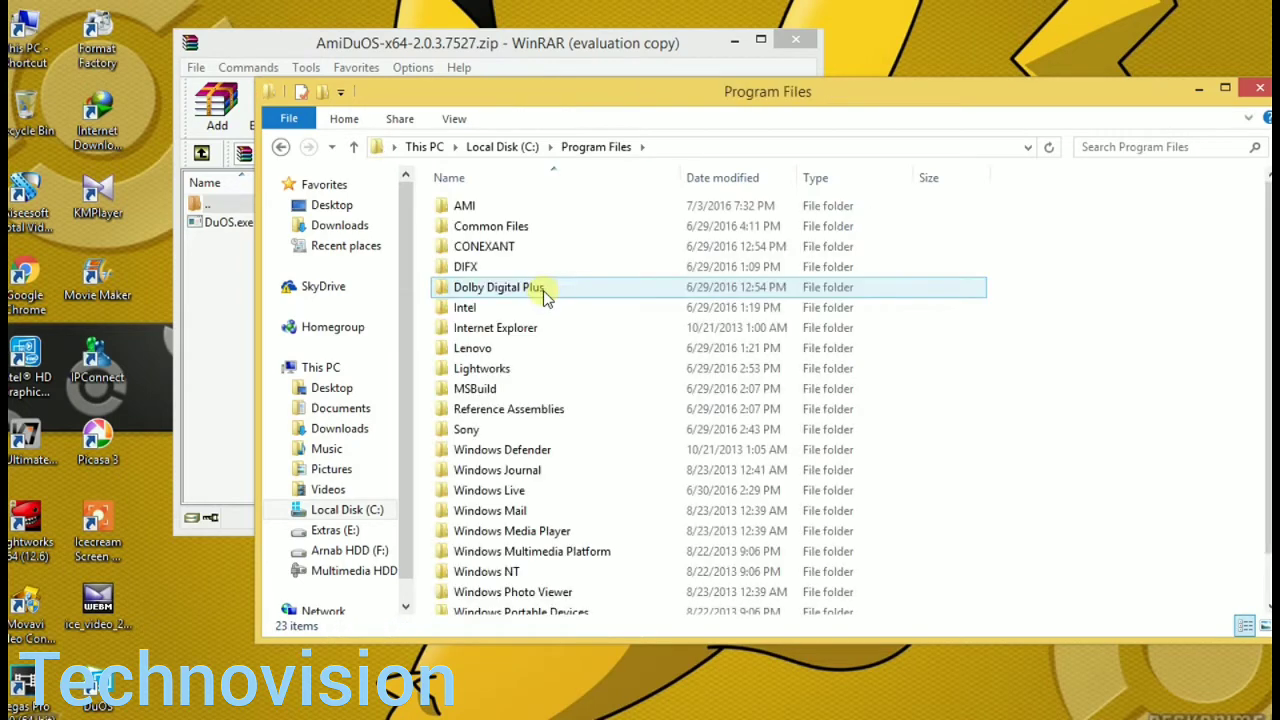
{"action": "double_click", "coordinate": [465, 206]}
{"action": "double_click", "coordinate": [470, 206]}
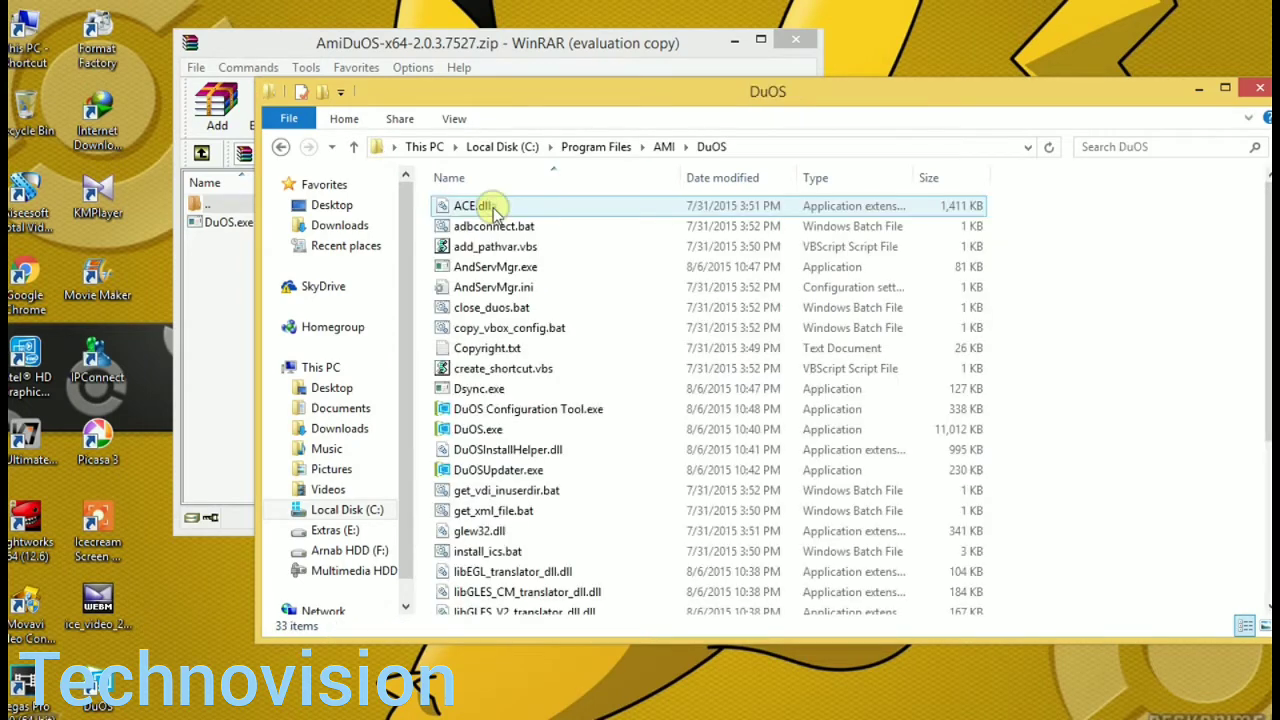
{"action": "left_click_drag", "start_coordinate": [534, 102], "coordinate": [638, 84]}
- Replace DuOS.exe in the DuOS folder with the patched copy, granting admin permission
{"action": "left_click_drag", "start_coordinate": [262, 223], "coordinate": [1109, 325]}
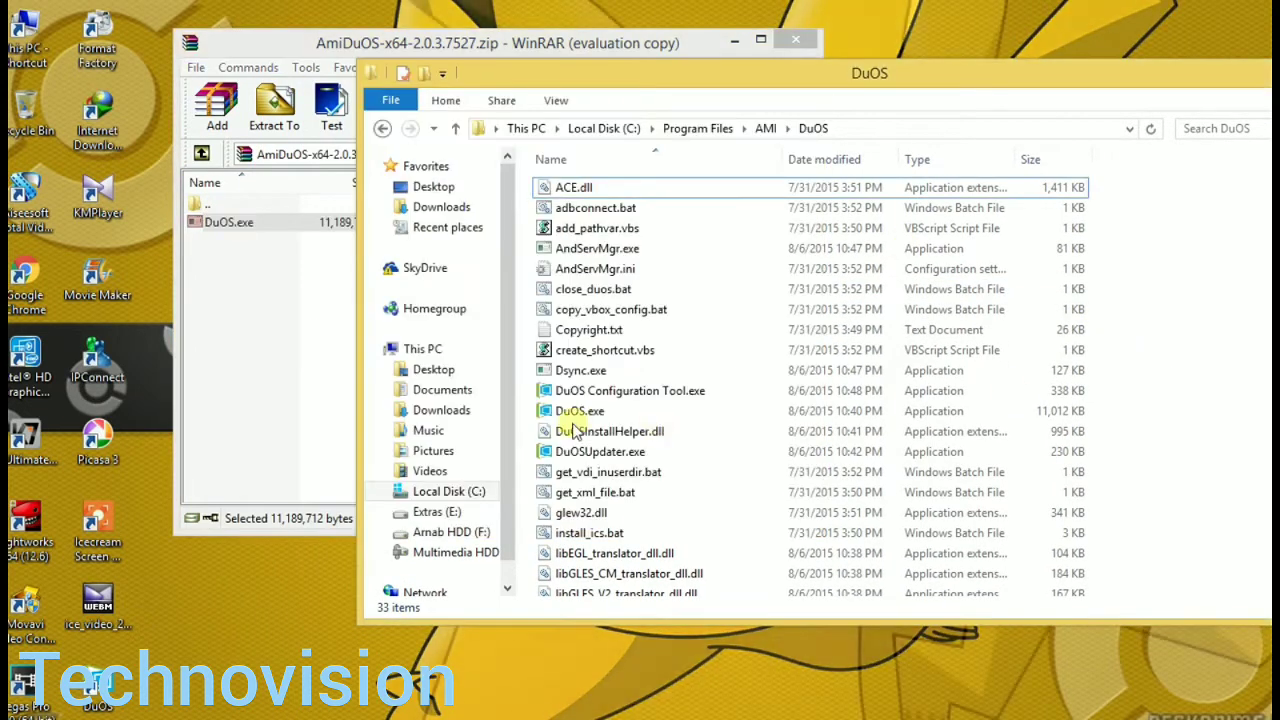
{"action": "left_click", "coordinate": [314, 226]}
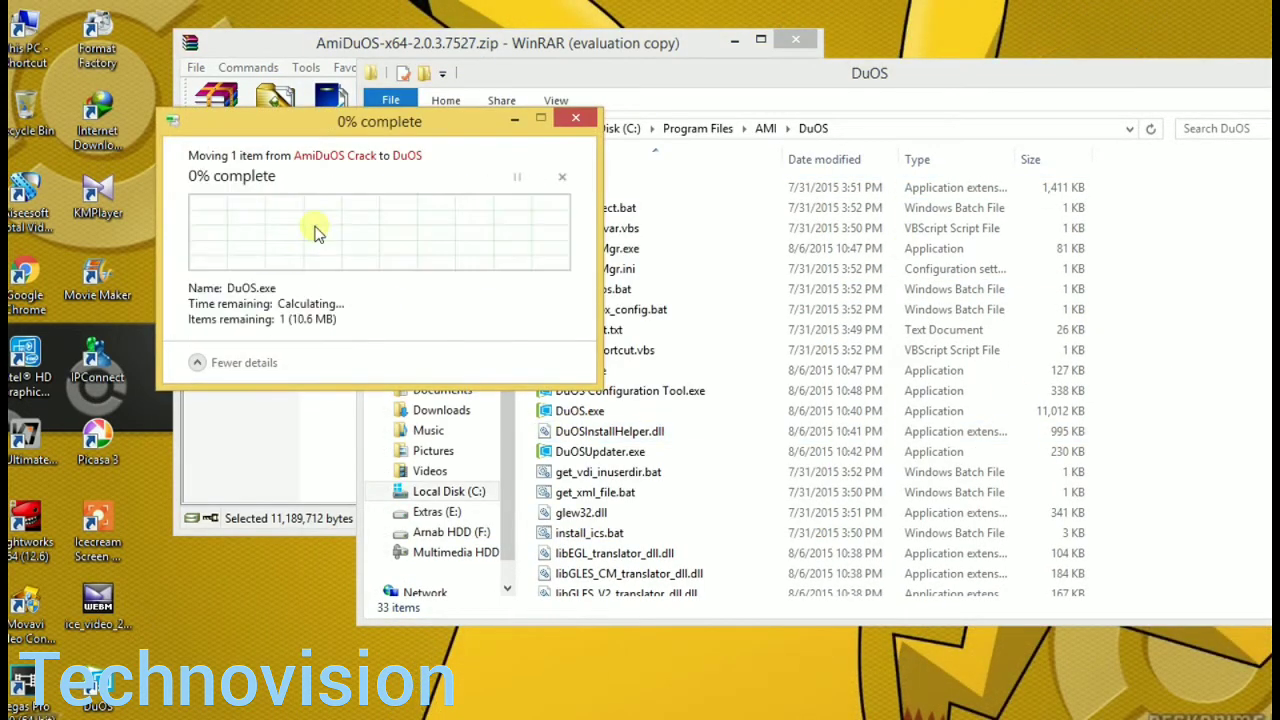
{"action": "left_click", "coordinate": [318, 253]}
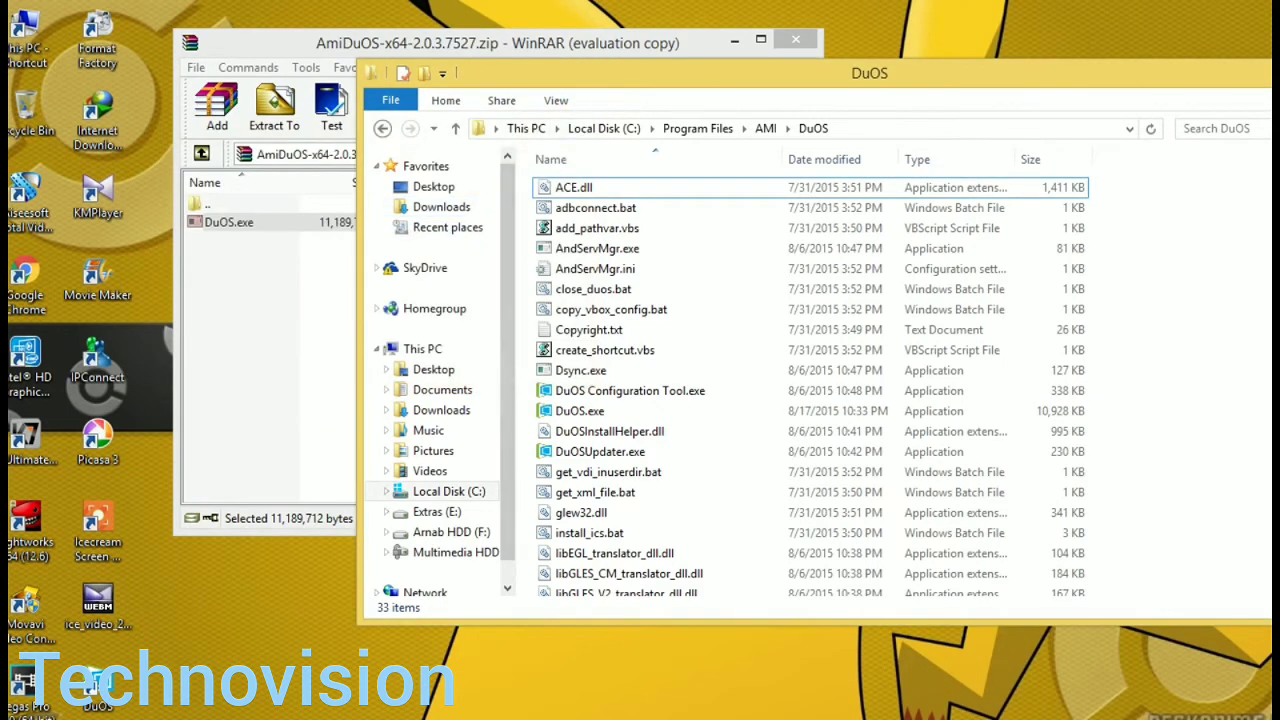
{"action": "left_click_drag", "start_coordinate": [1217, 95], "coordinate": [1150, 73]}
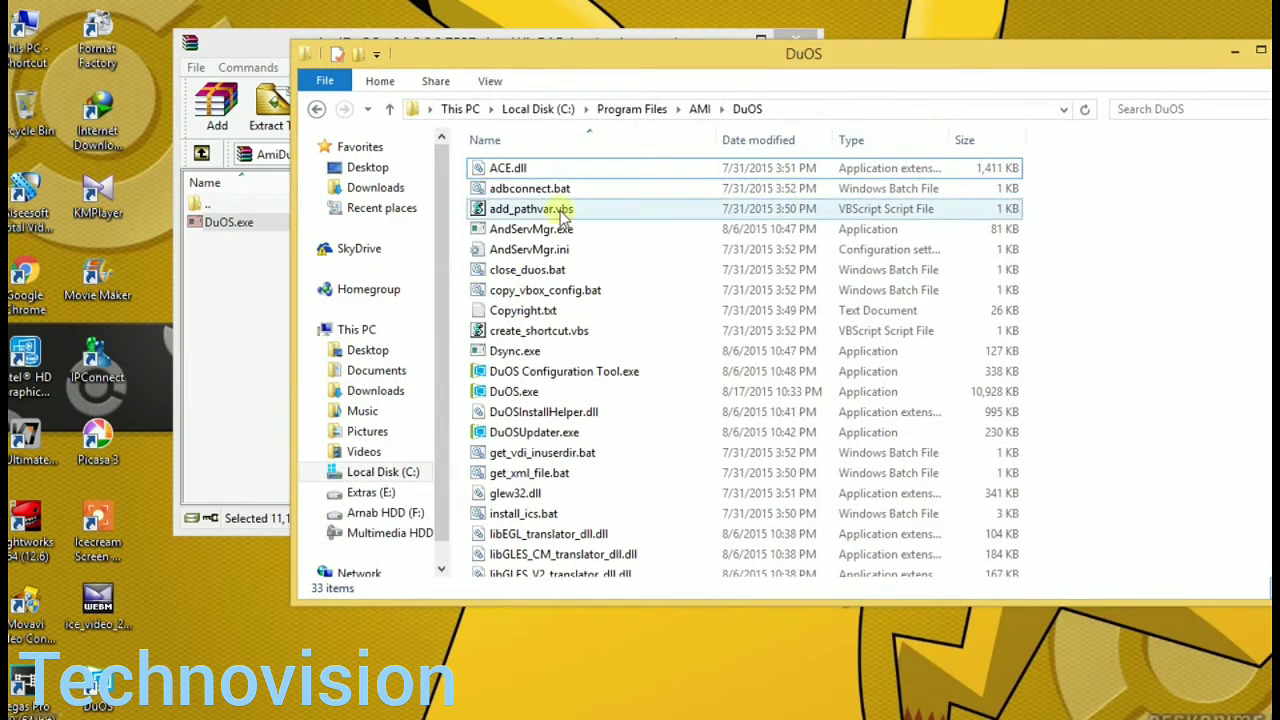
{"action": "left_click_drag", "start_coordinate": [1180, 53], "coordinate": [1060, 37]}
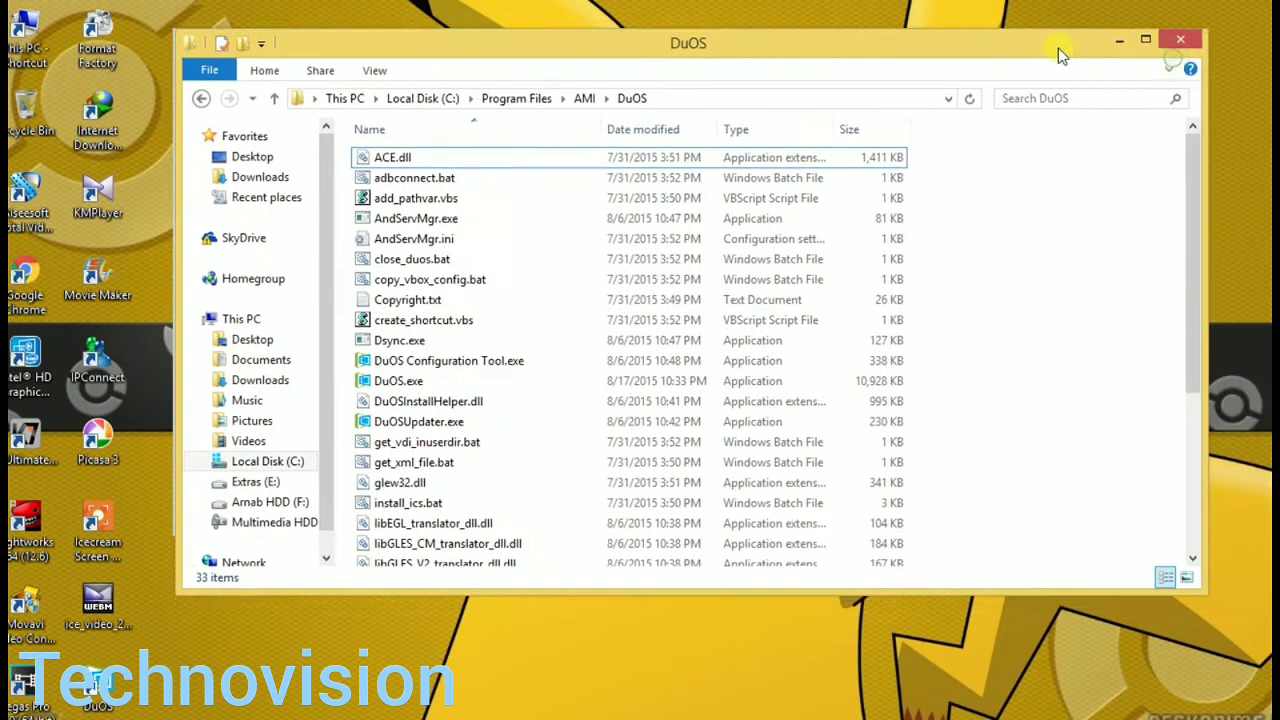
{"action": "left_click", "coordinate": [1150, 40]}
- Close WinRAR, launch DuOS from its desktop shortcut, and refresh the desktop while it loads
{"action": "left_click", "coordinate": [798, 40]}
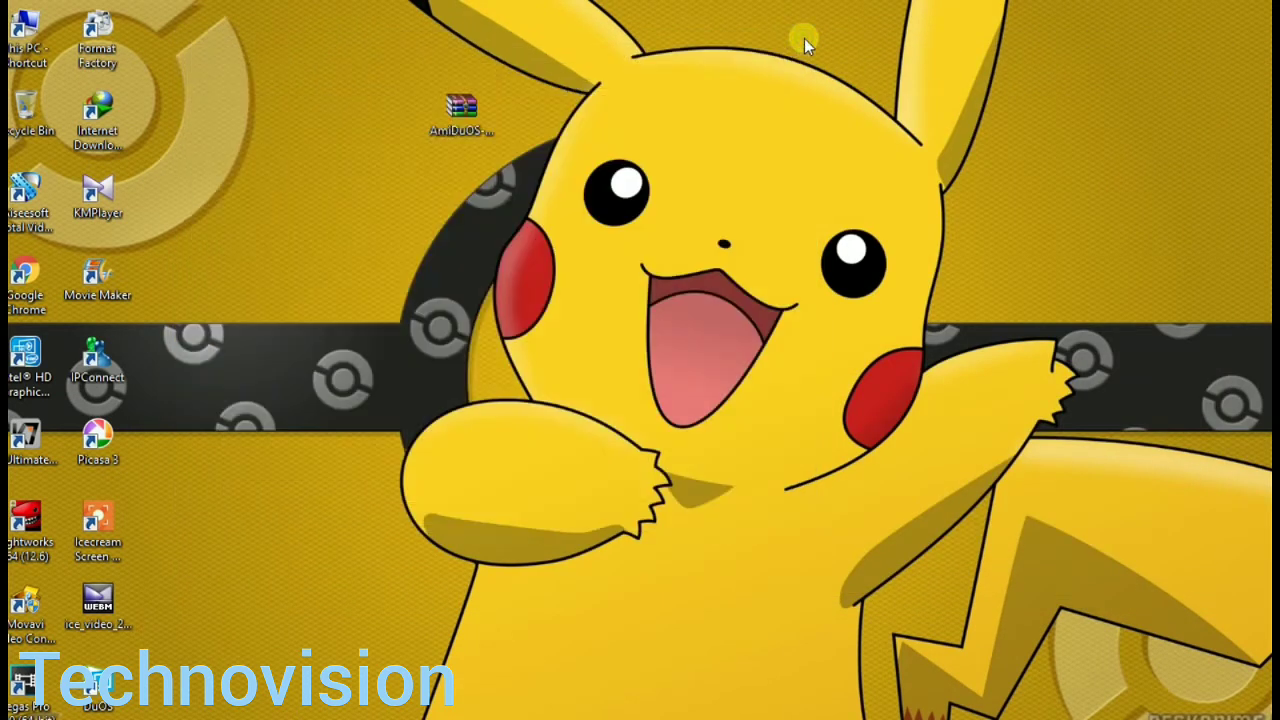
{"action": "double_click", "coordinate": [110, 682]}
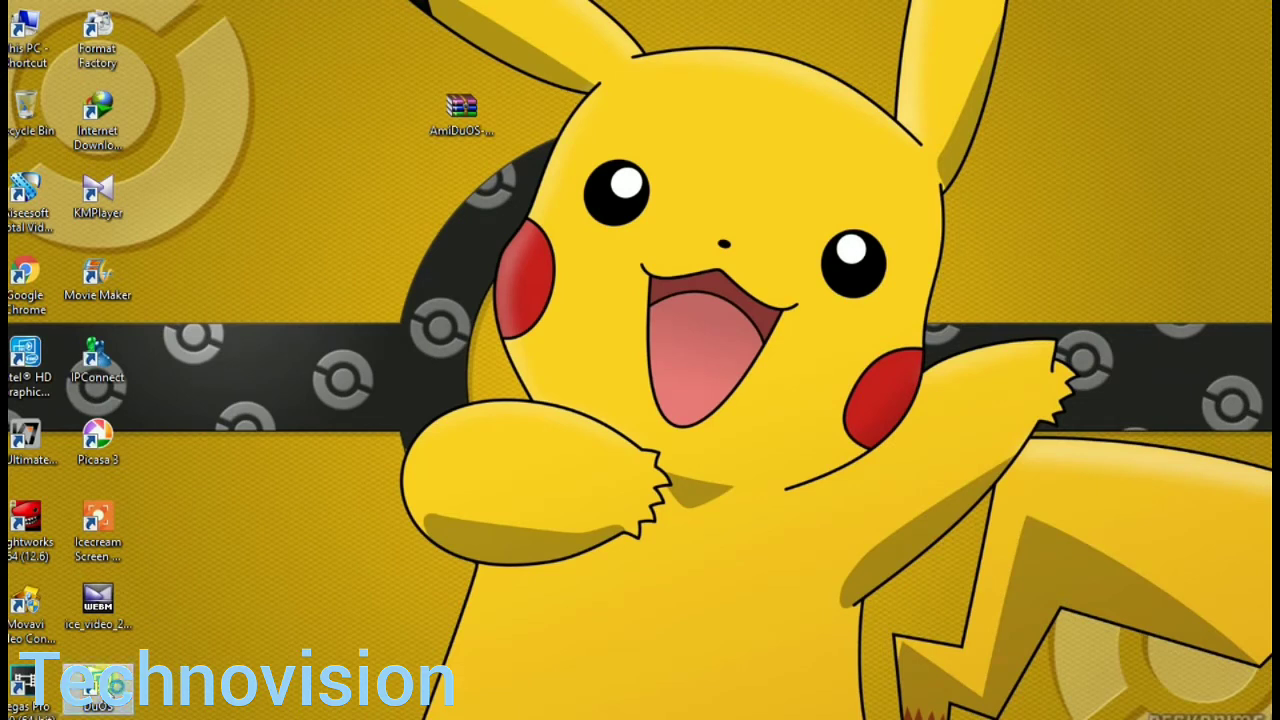
{"action": "right_click", "coordinate": [430, 266]}
{"action": "right_click", "coordinate": [504, 333]}
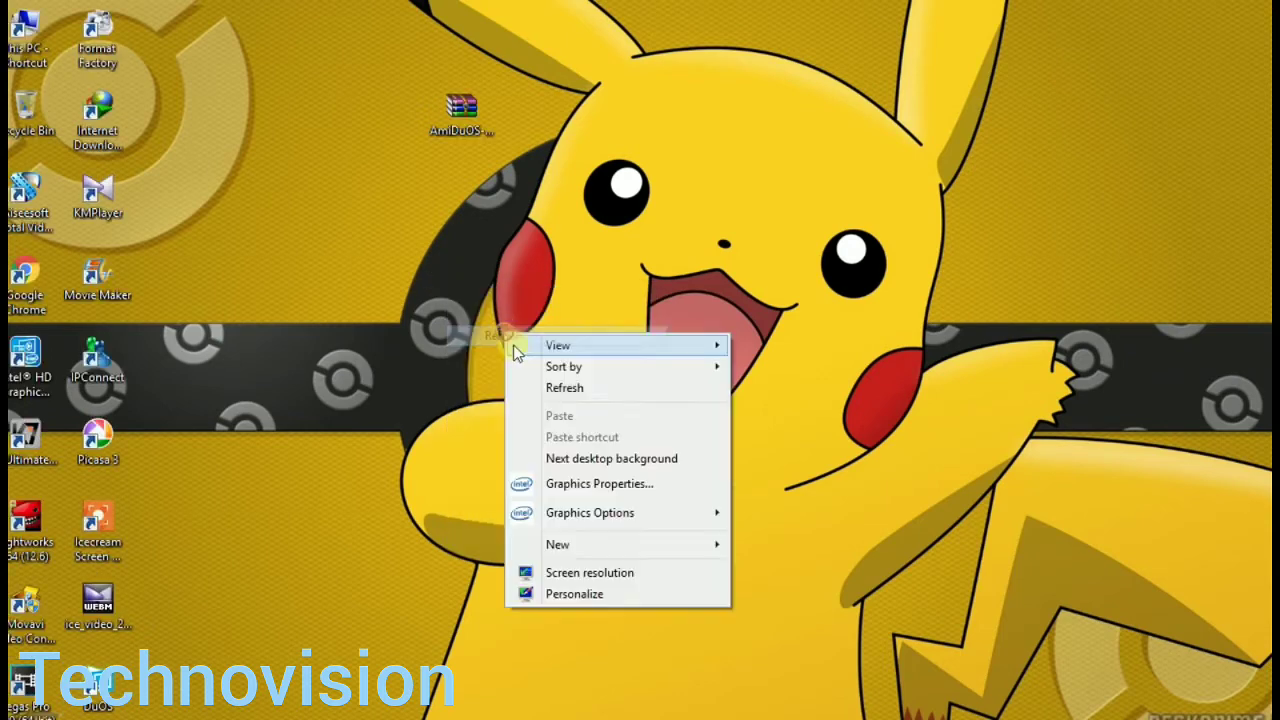
{"action": "right_click", "coordinate": [542, 388]}
{"action": "right_click", "coordinate": [584, 436]}
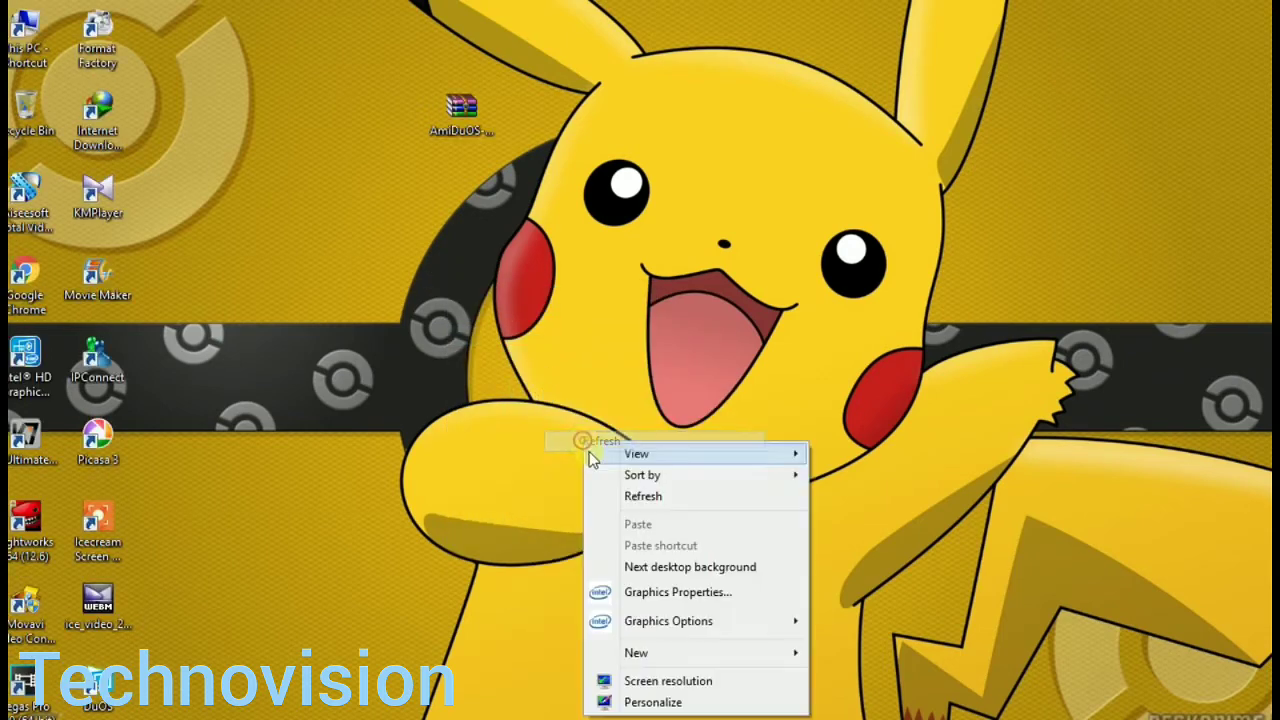
{"action": "right_click", "coordinate": [640, 486]}
{"action": "left_click", "coordinate": [694, 266]}
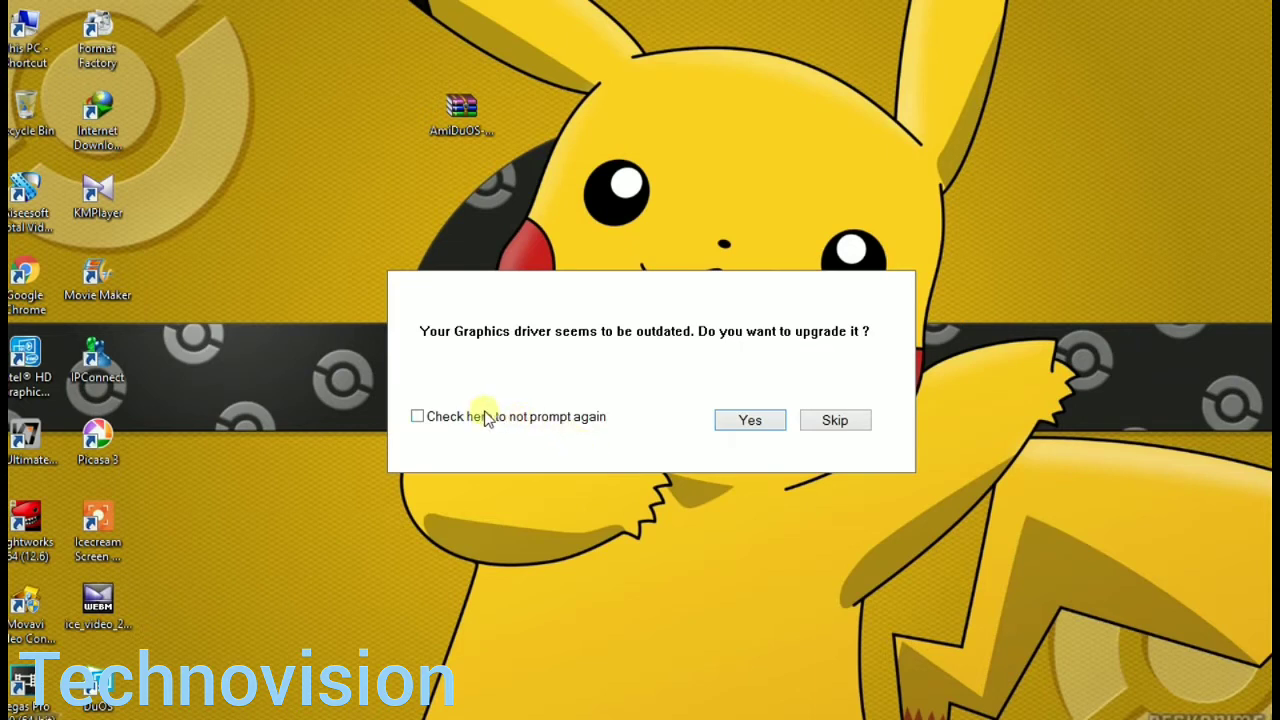
- Skip the graphics driver upgrade with 'Check here to not prompt again' ticked
{"action": "left_click", "coordinate": [474, 419]}
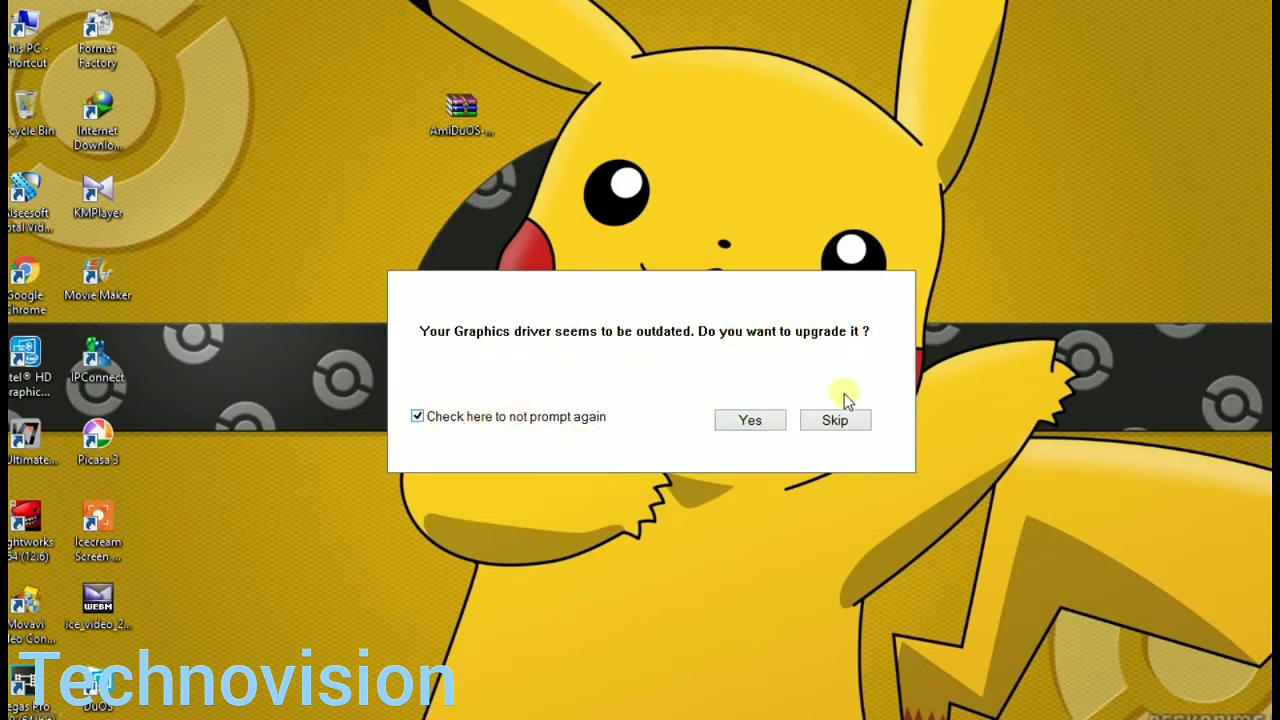
{"action": "left_click", "coordinate": [835, 421]}
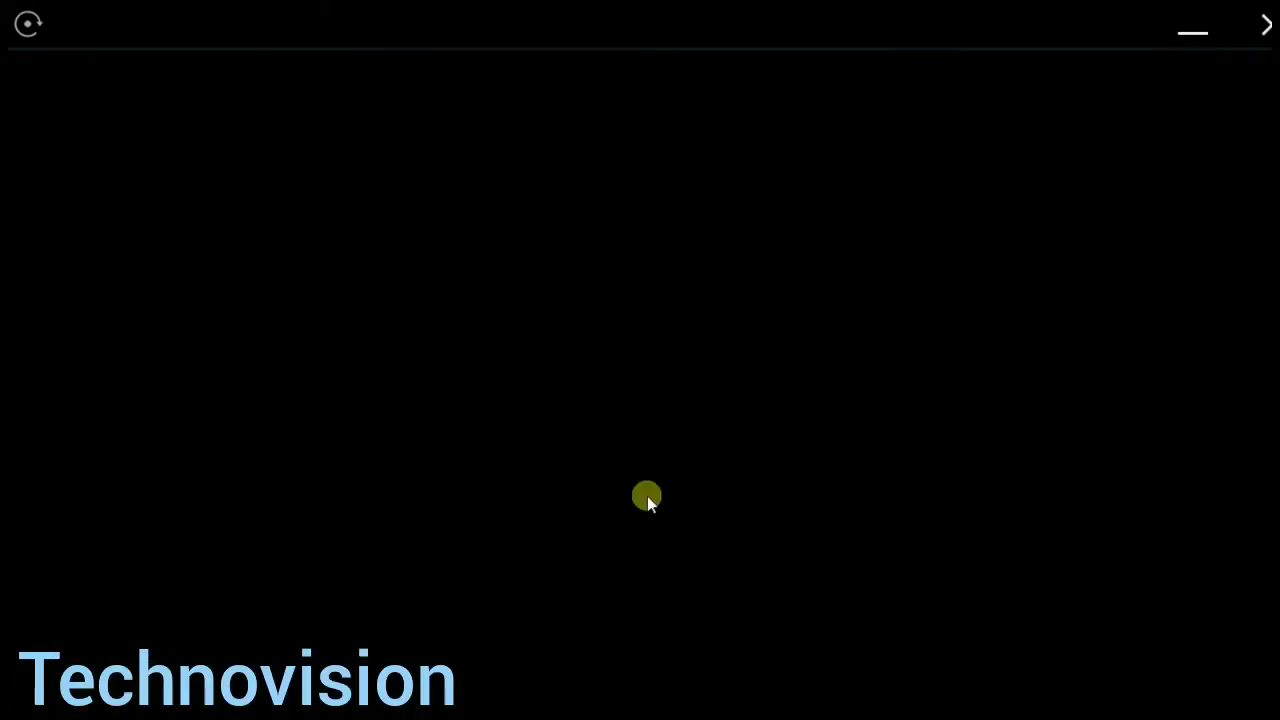
- Unlock the Android screen and dismiss the home-screen intro tip
{"action": "left_click", "coordinate": [647, 496]}
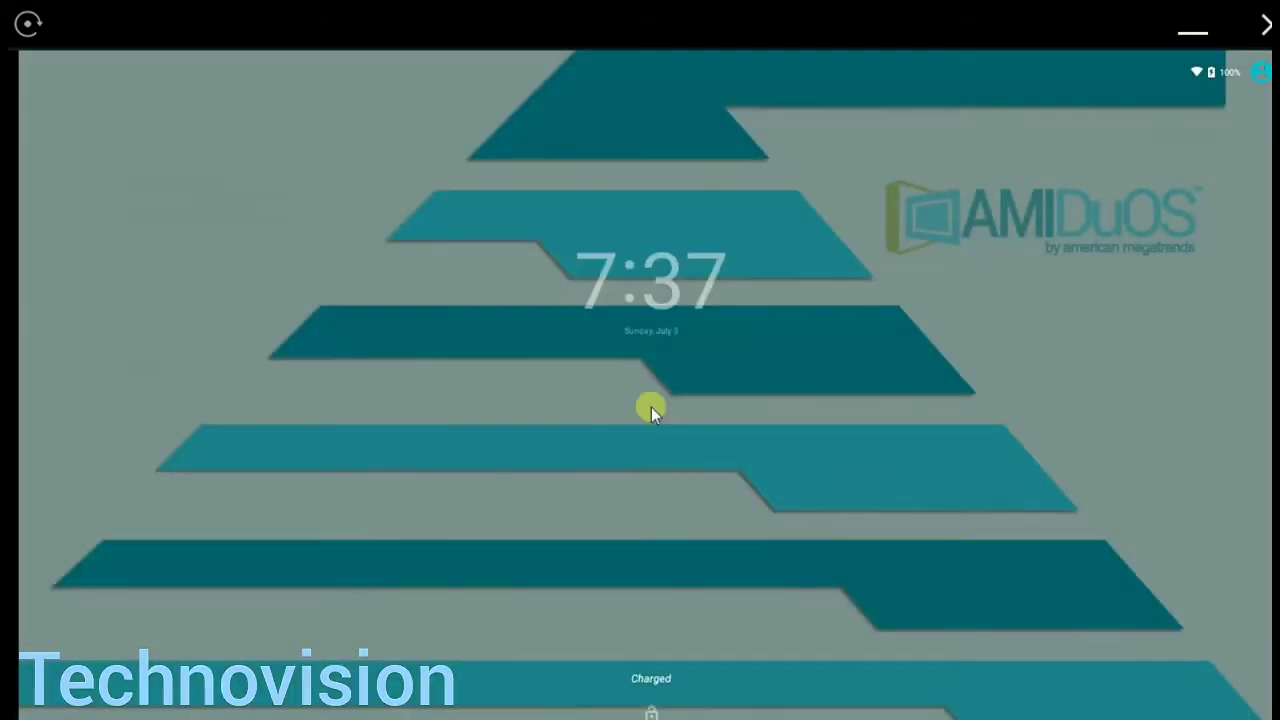
{"action": "left_click_drag", "start_coordinate": [651, 407], "coordinate": [660, 272]}
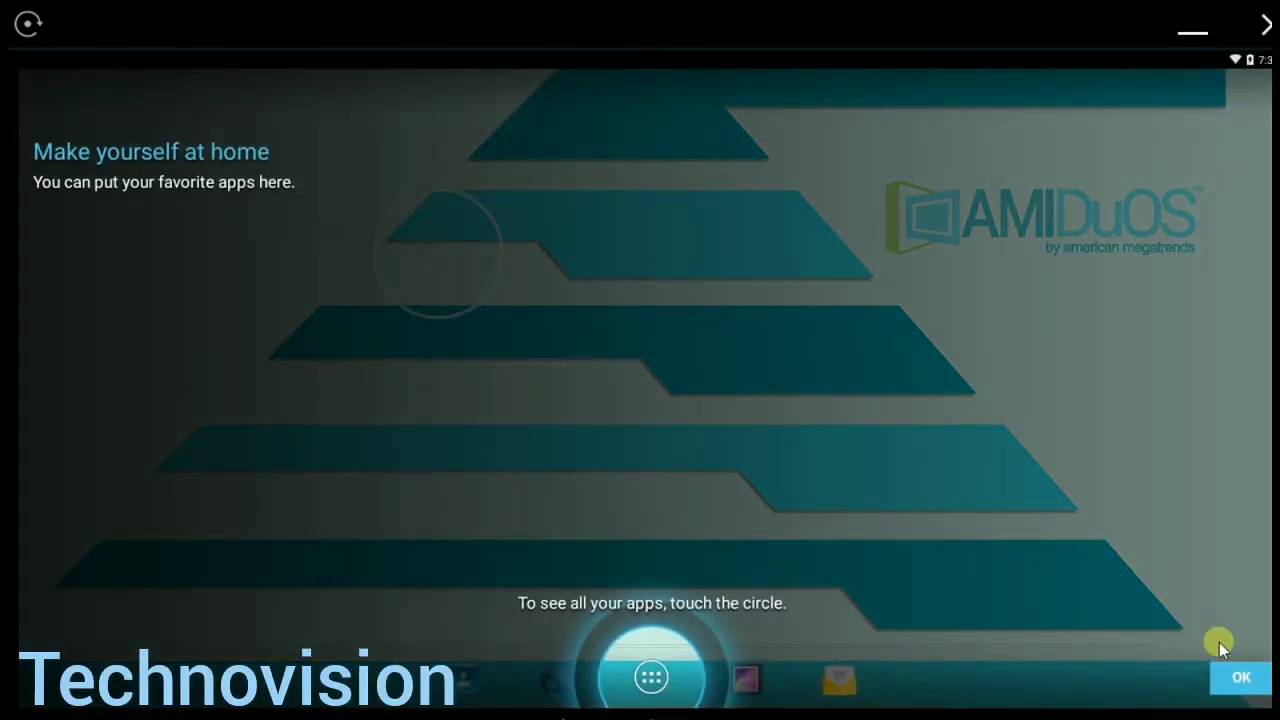
{"action": "left_click", "coordinate": [1236, 677]}
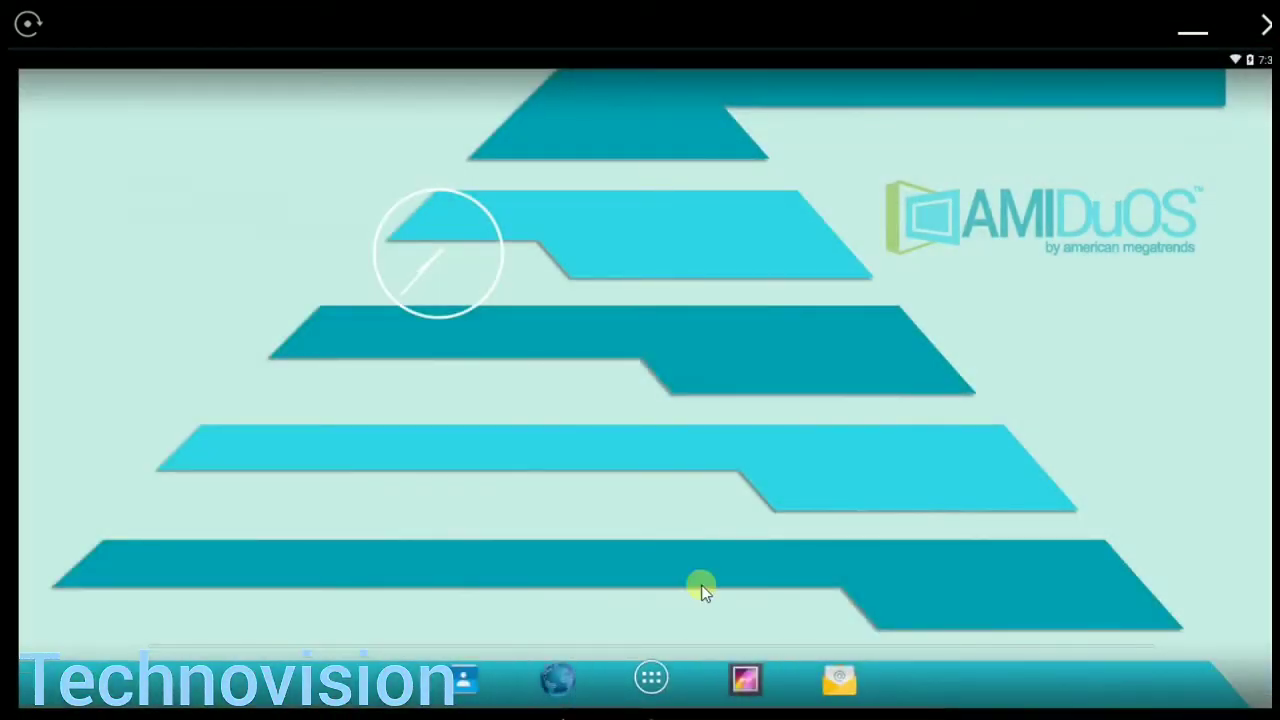
- Check About phone in Settings shows Android 5.0.1, build 2.0.3.7527, then return home
{"action": "left_click", "coordinate": [660, 681]}
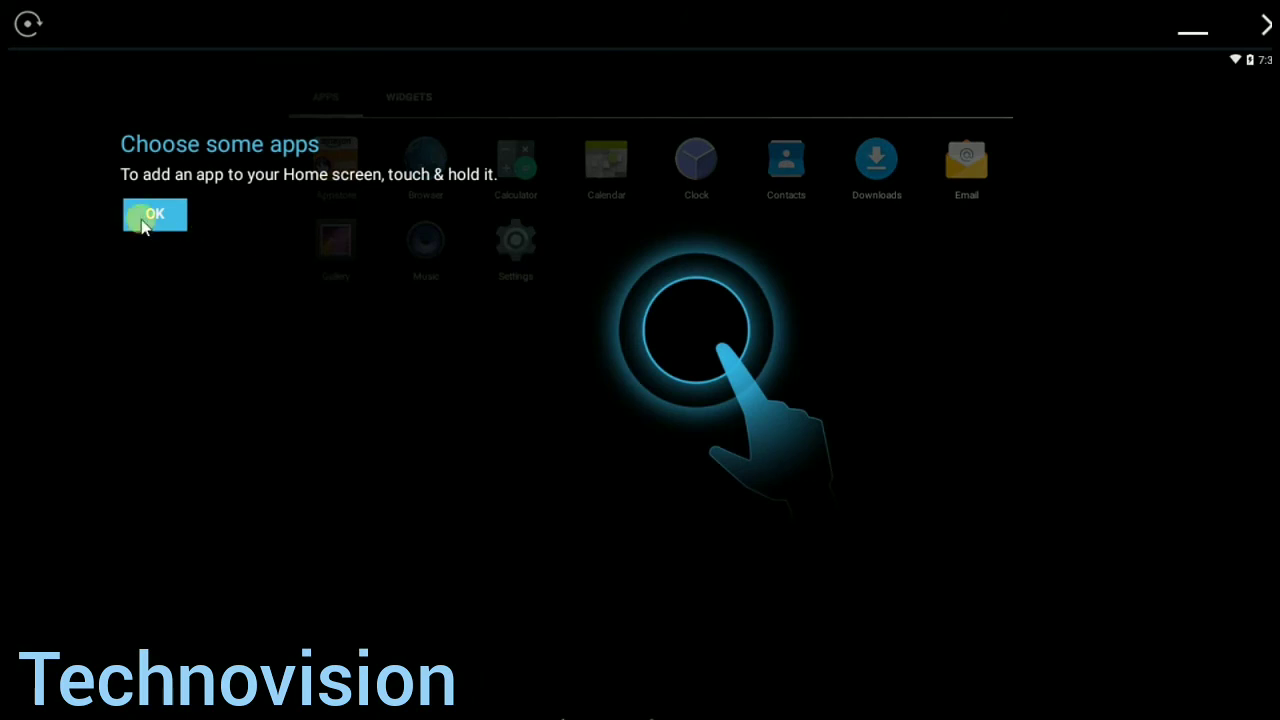
{"action": "left_click", "coordinate": [150, 216]}
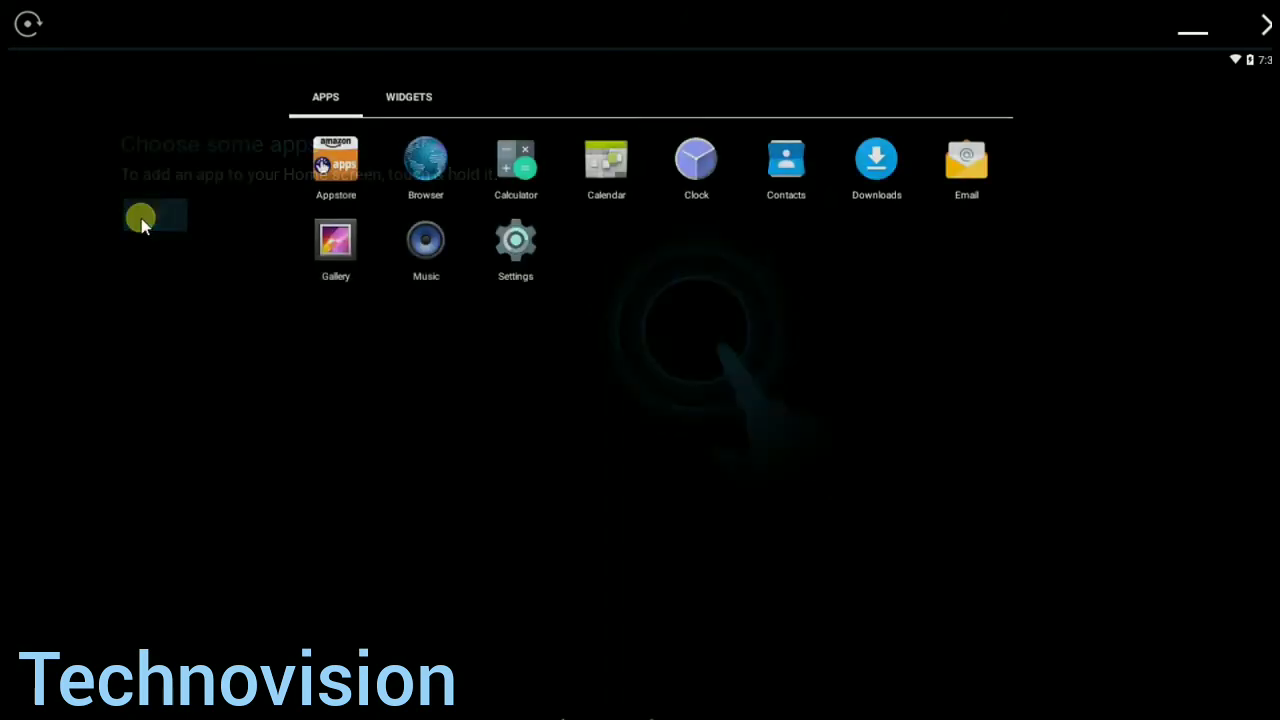
{"action": "left_click", "coordinate": [512, 245]}
{"action": "scroll", "coordinate": [560, 600], "scroll_direction": "down", "scroll_amount": 1}
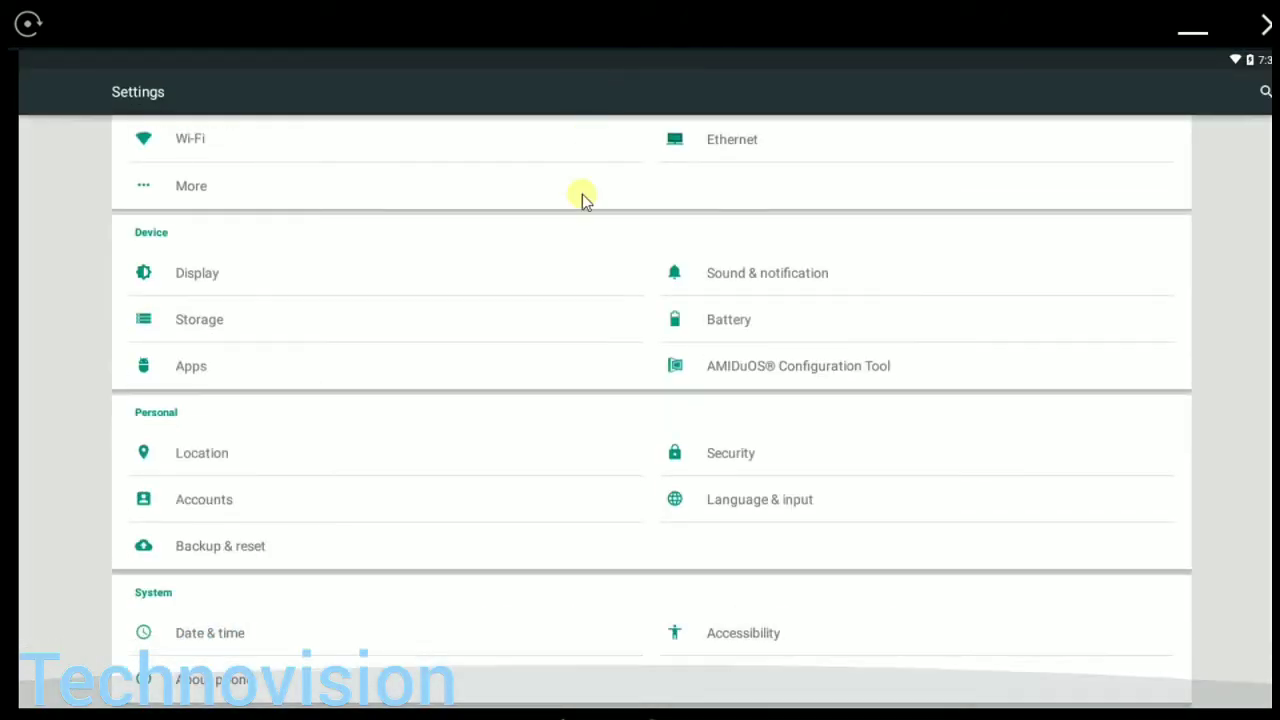
{"action": "left_click", "coordinate": [254, 684]}
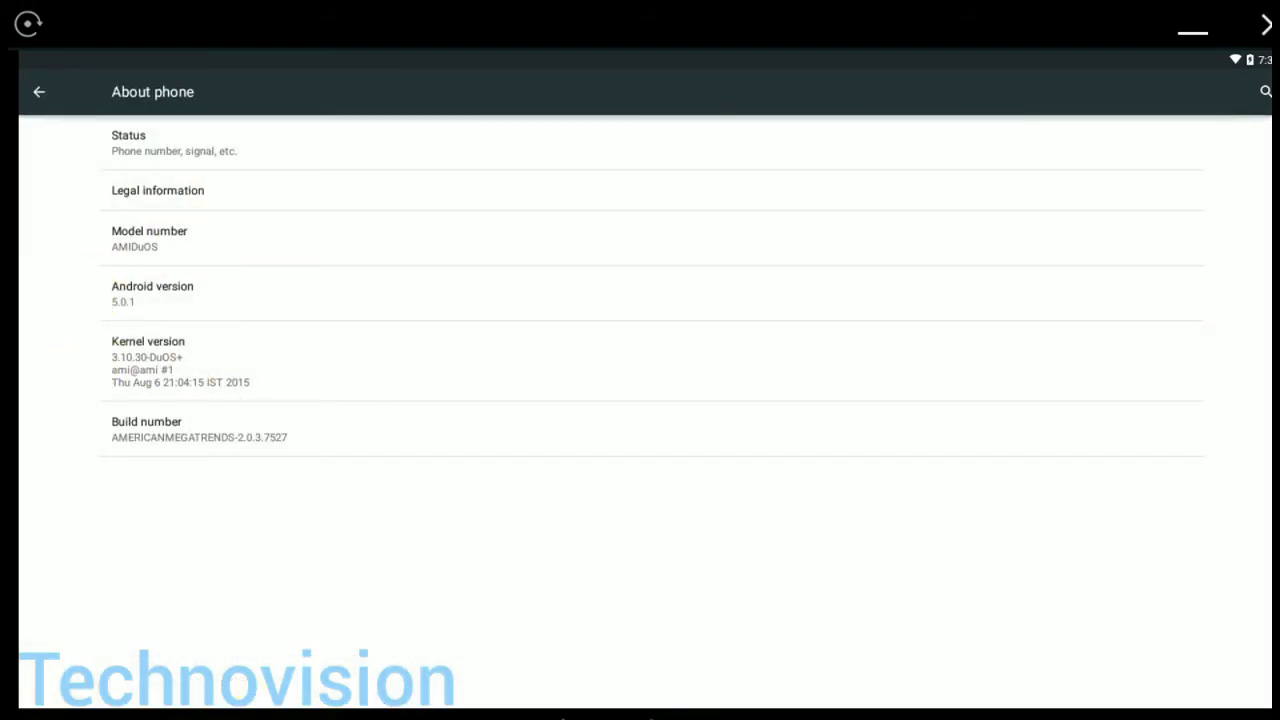
{"action": "left_click", "coordinate": [652, 716]}
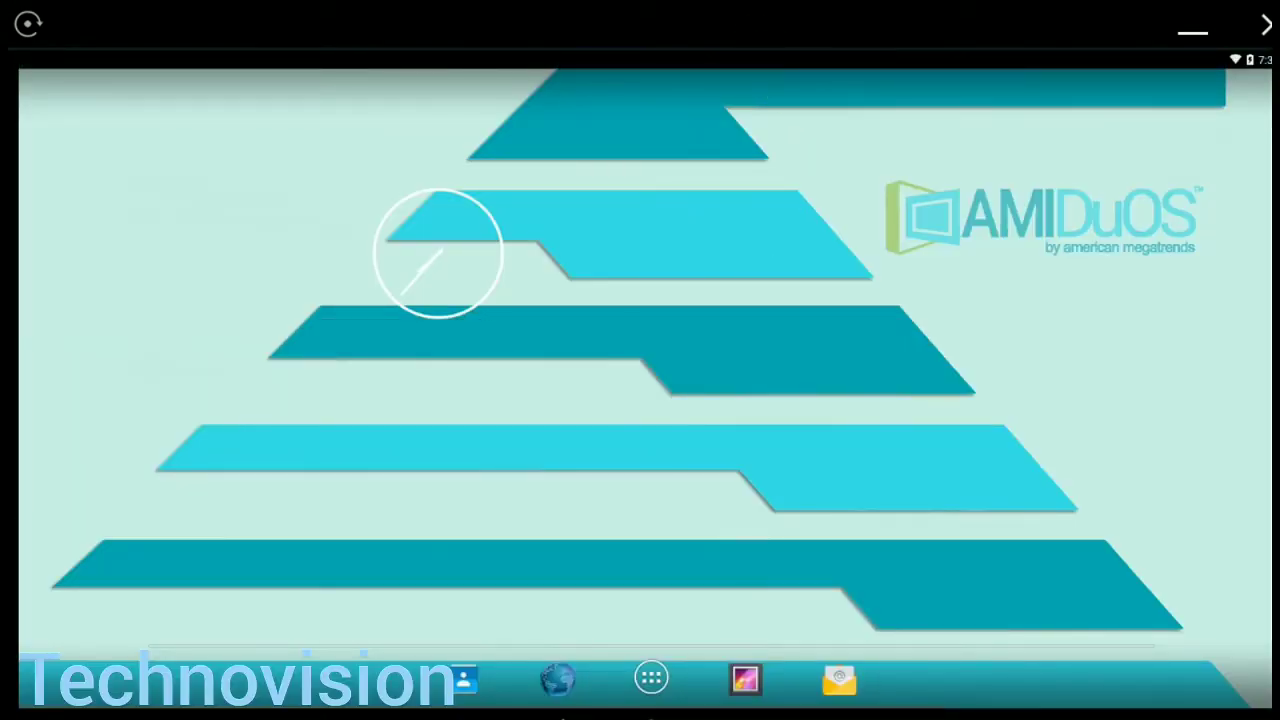